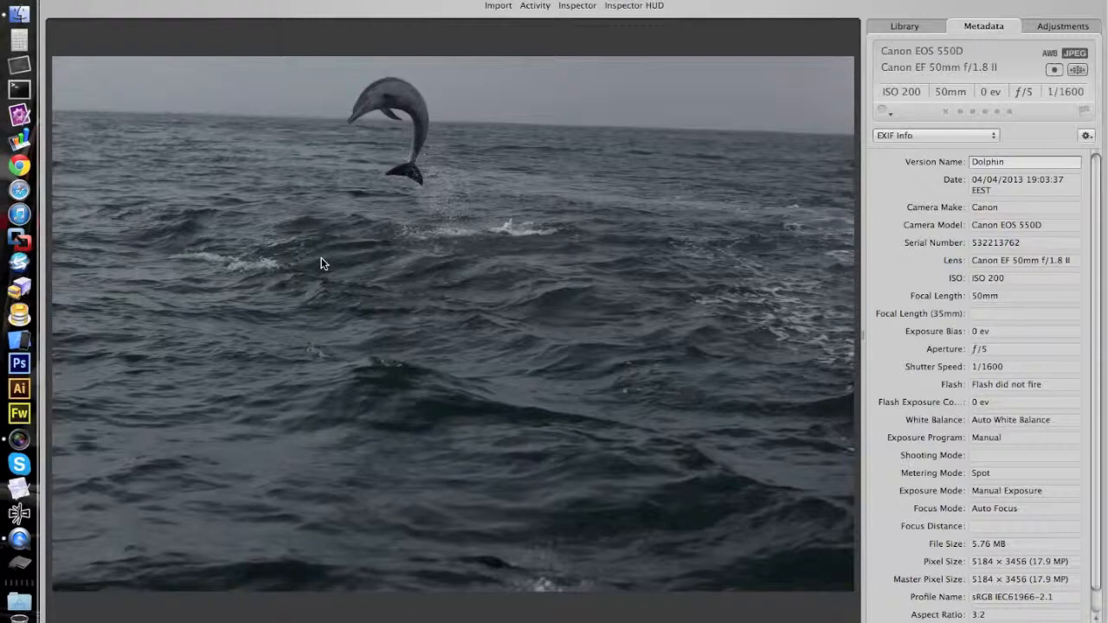
Brighten the dolphin photo with the RGB curve, moving the white point in to about 0.66 and the black point to 0.016.
left_click(1039, 29)
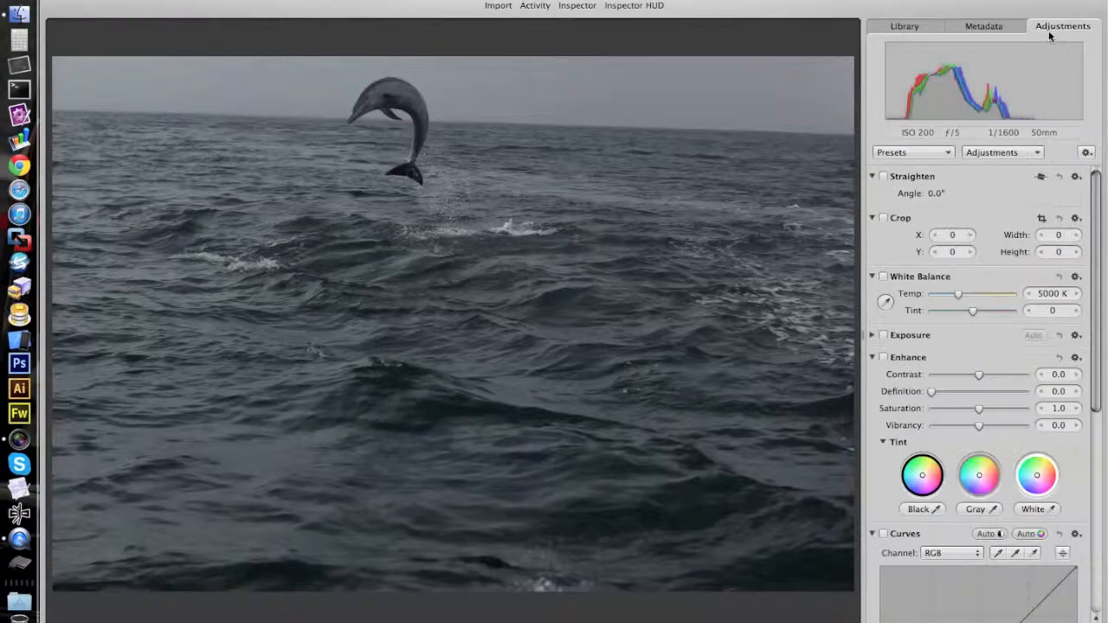
scroll(1027, 380, "down", 5)
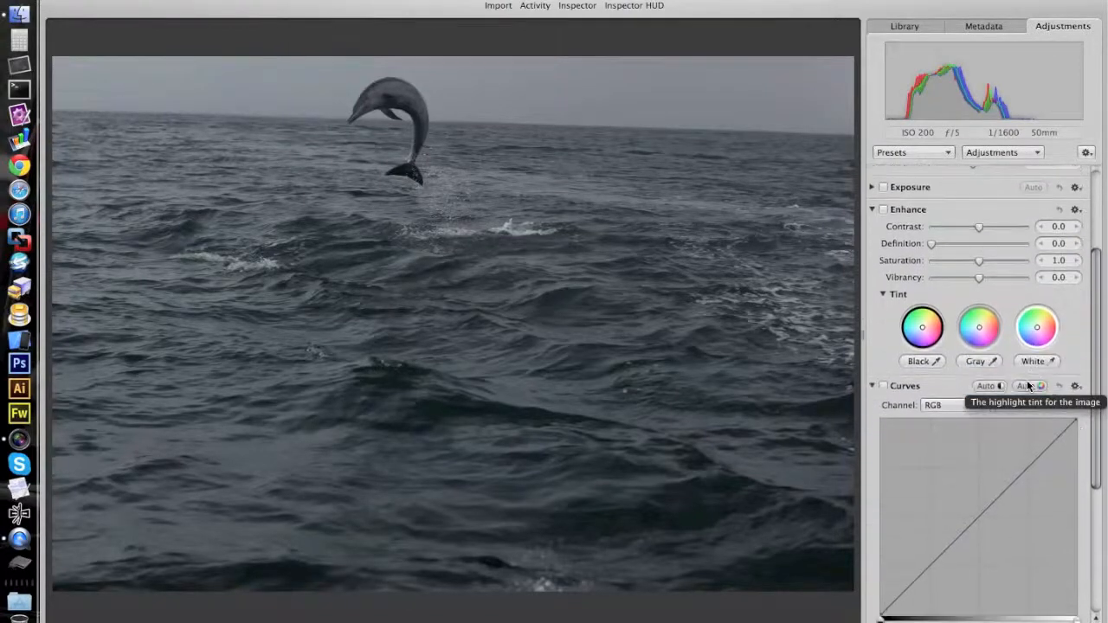
scroll(1028, 386, "down", 3)
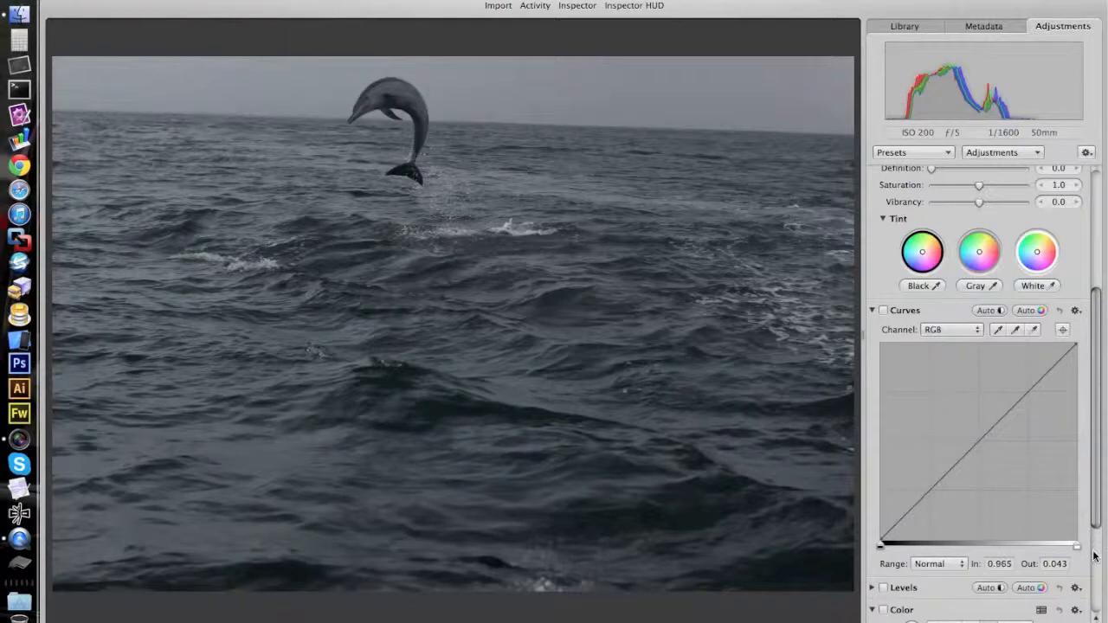
mouse_move(1076, 545)
left_mouse_down()
mouse_move(1044, 548)
mouse_move(1056, 554)
left_mouse_up()
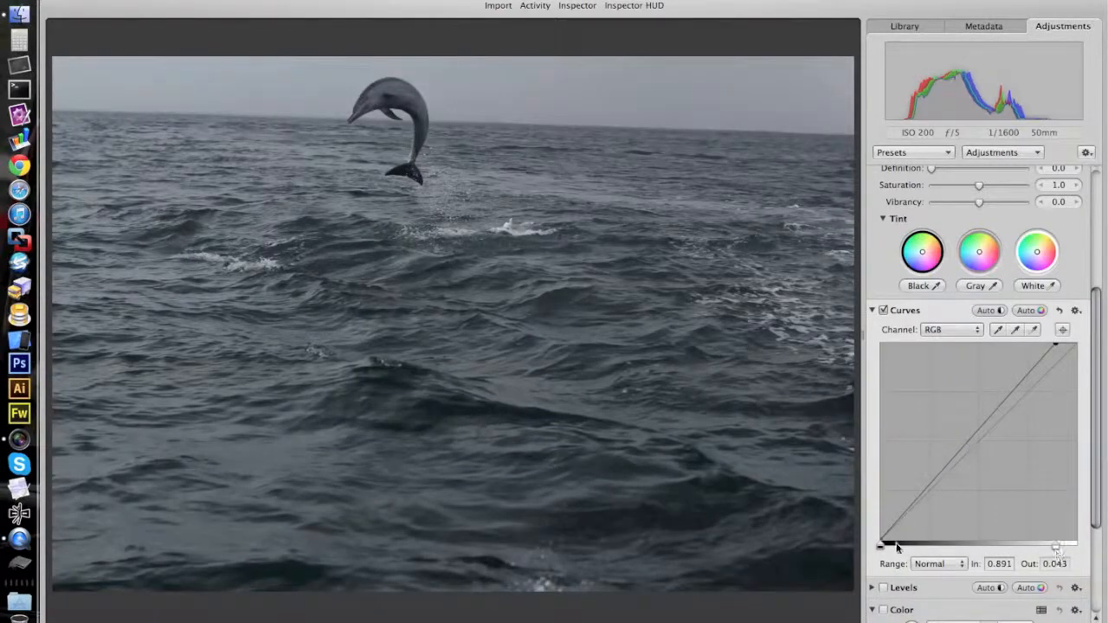
mouse_move(881, 546)
left_mouse_down()
mouse_move(906, 547)
mouse_move(879, 549)
left_mouse_up()
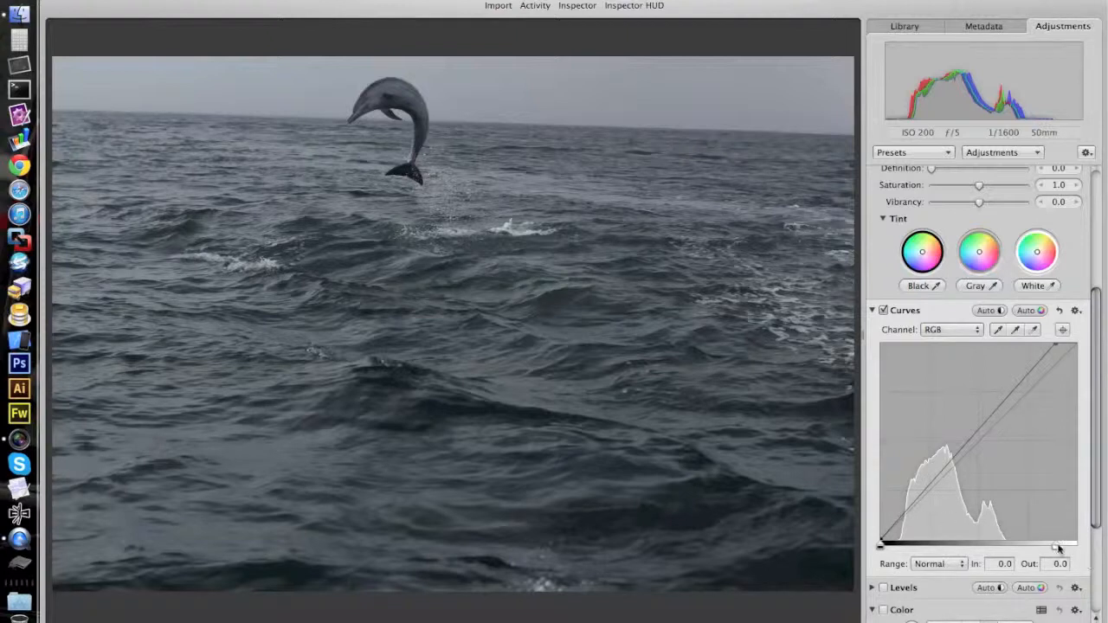
left_click_drag(1058, 547, 1009, 547)
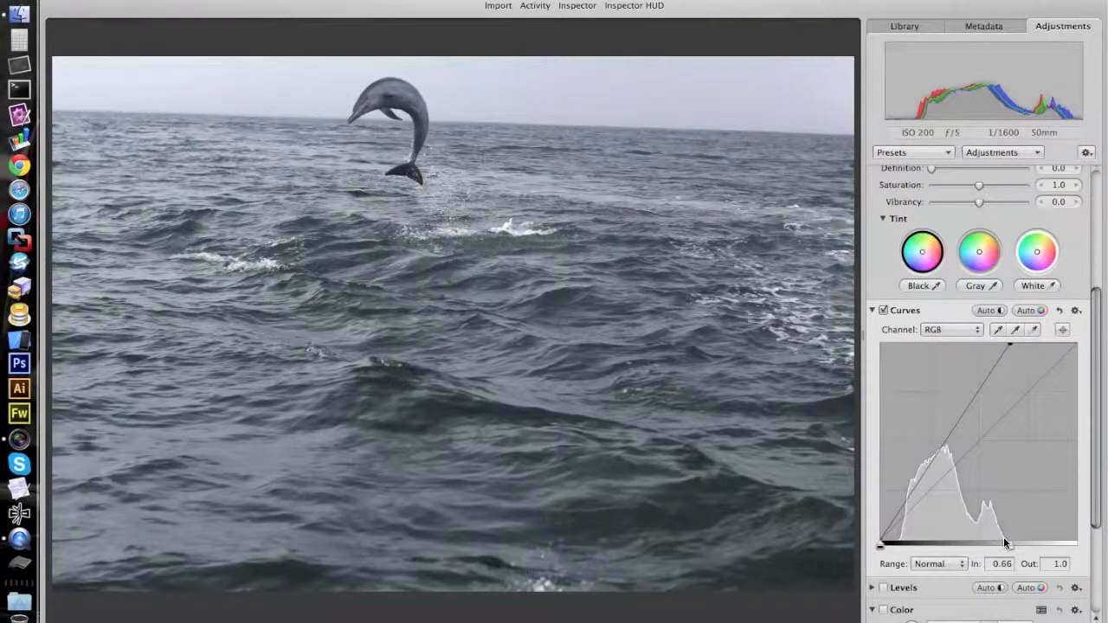
mouse_move(880, 543)
left_mouse_down()
mouse_move(898, 544)
mouse_move(882, 544)
left_mouse_up()
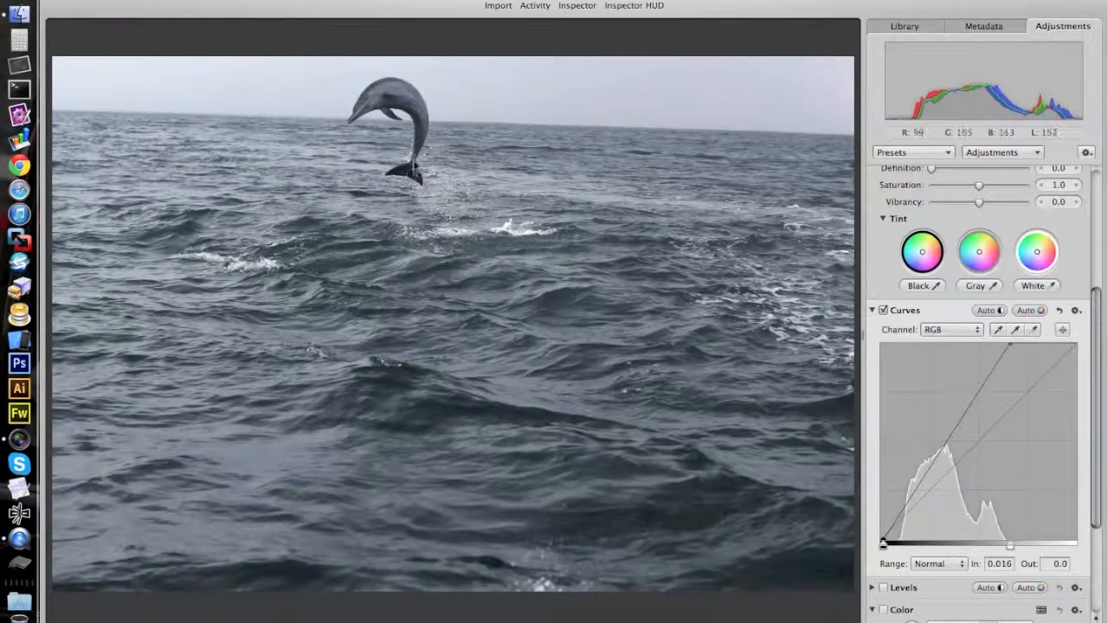
key("w")
key("w")
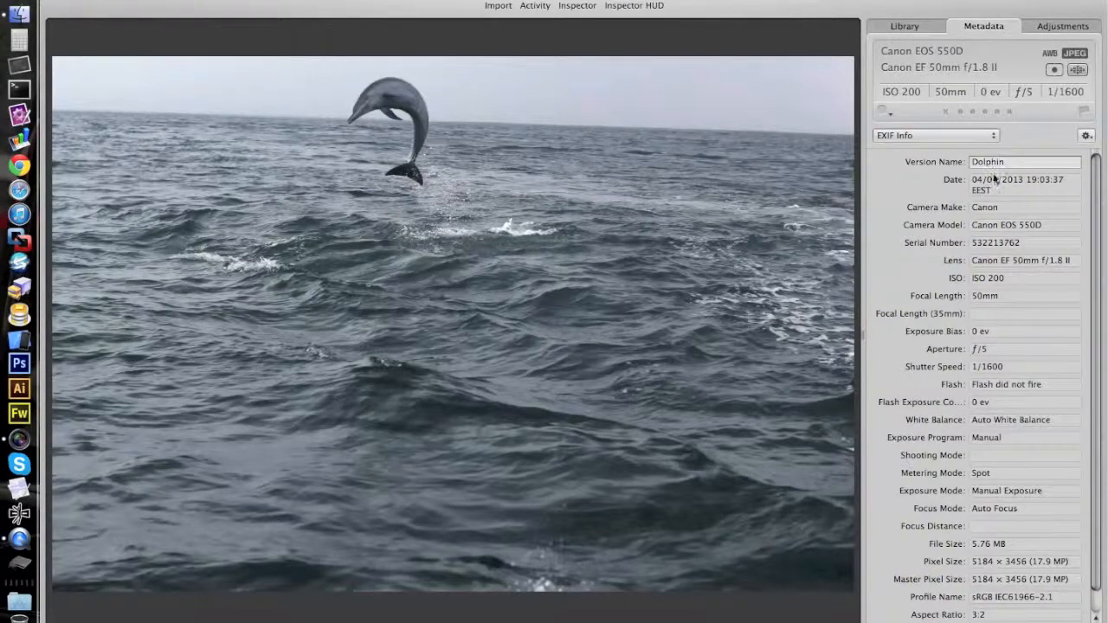
left_click(1064, 29)
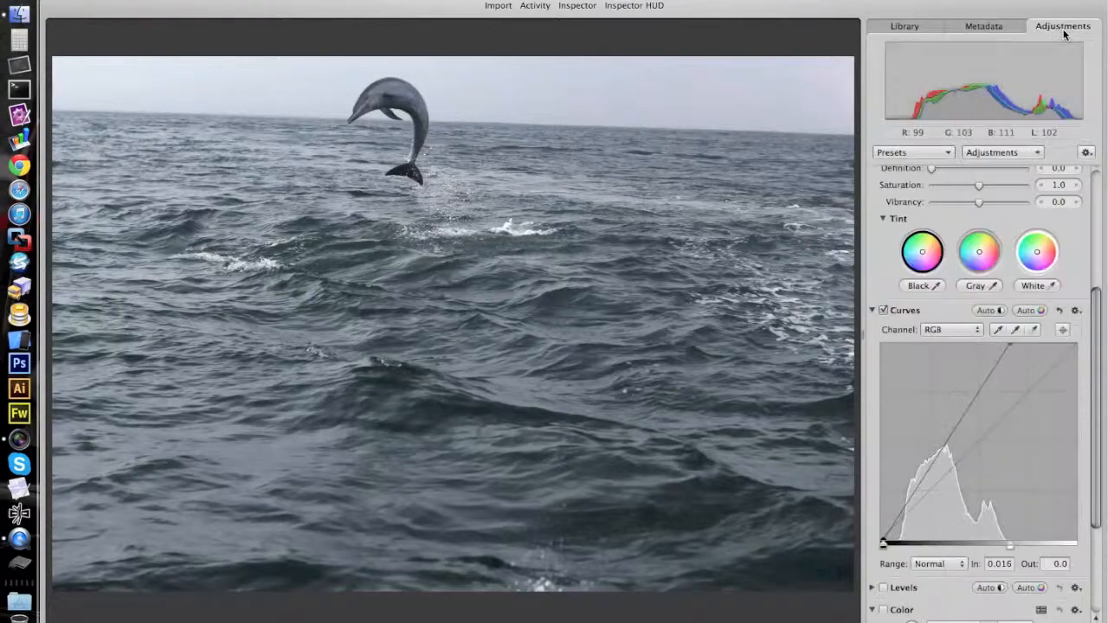
Crop the photo with a custom 2:1 ratio to an area of about 3647 × 1824 pixels around the dolphin.
scroll(1026, 318, "up", 5)
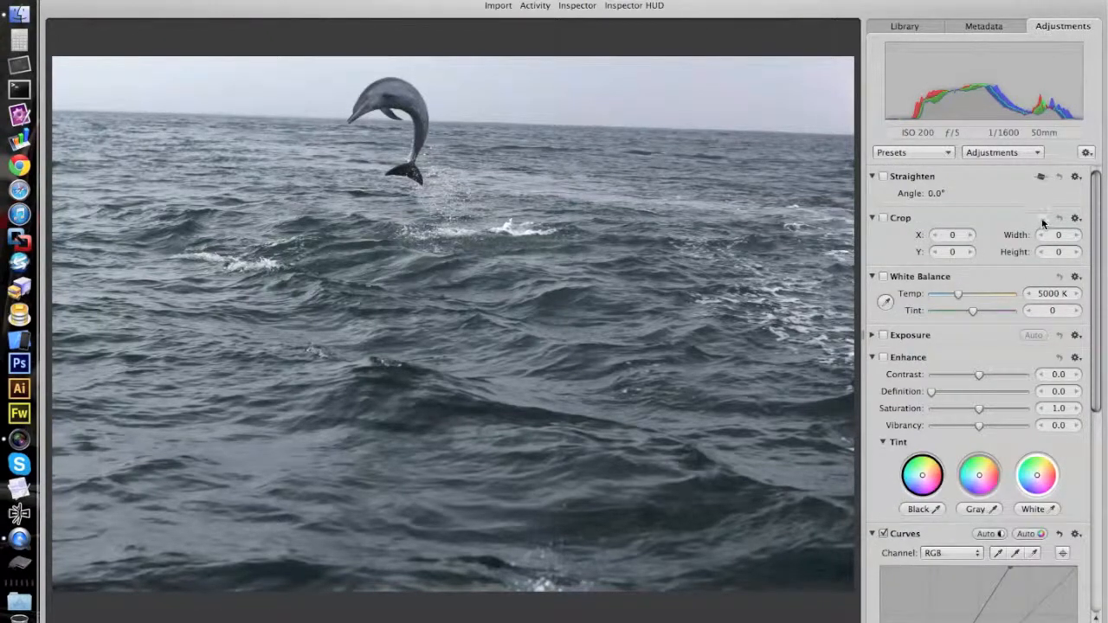
left_click(1042, 219)
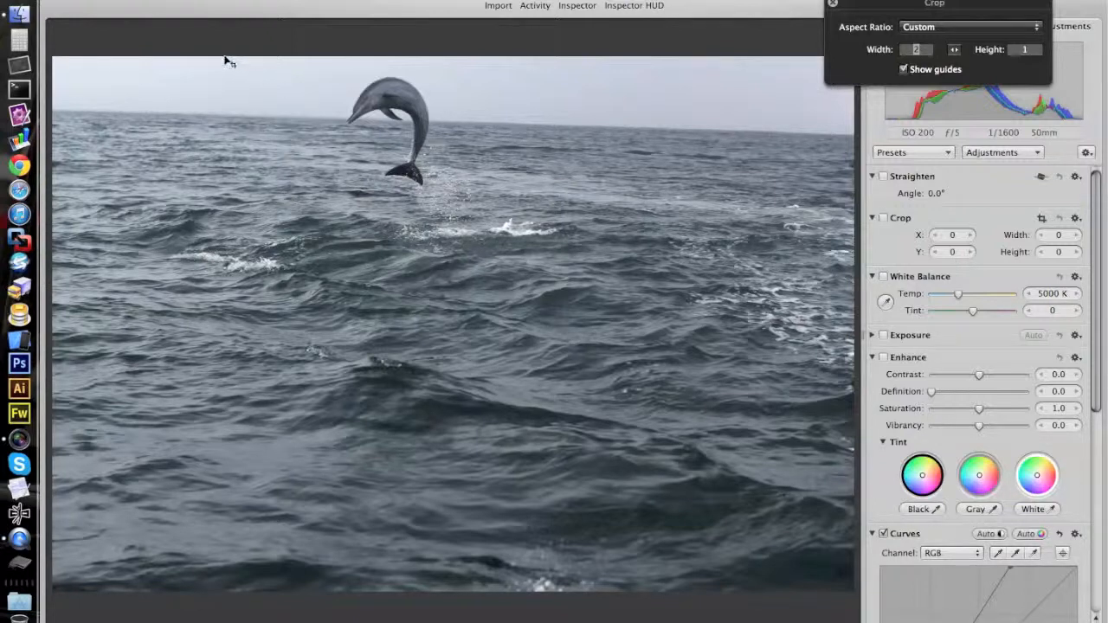
left_click_drag(227, 59, 793, 248)
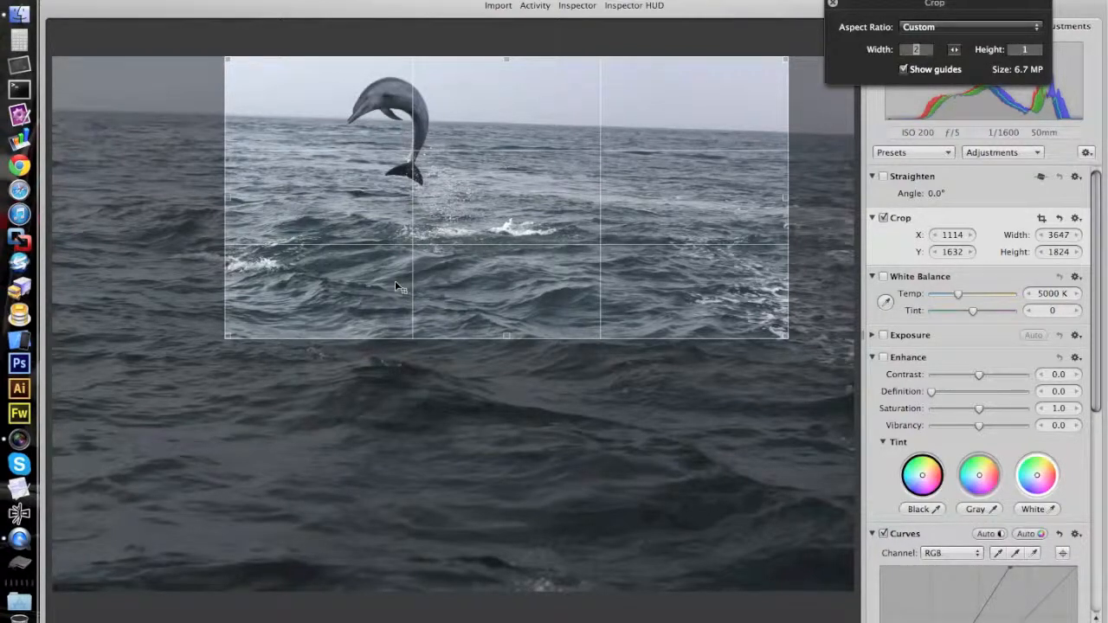
key("Return")
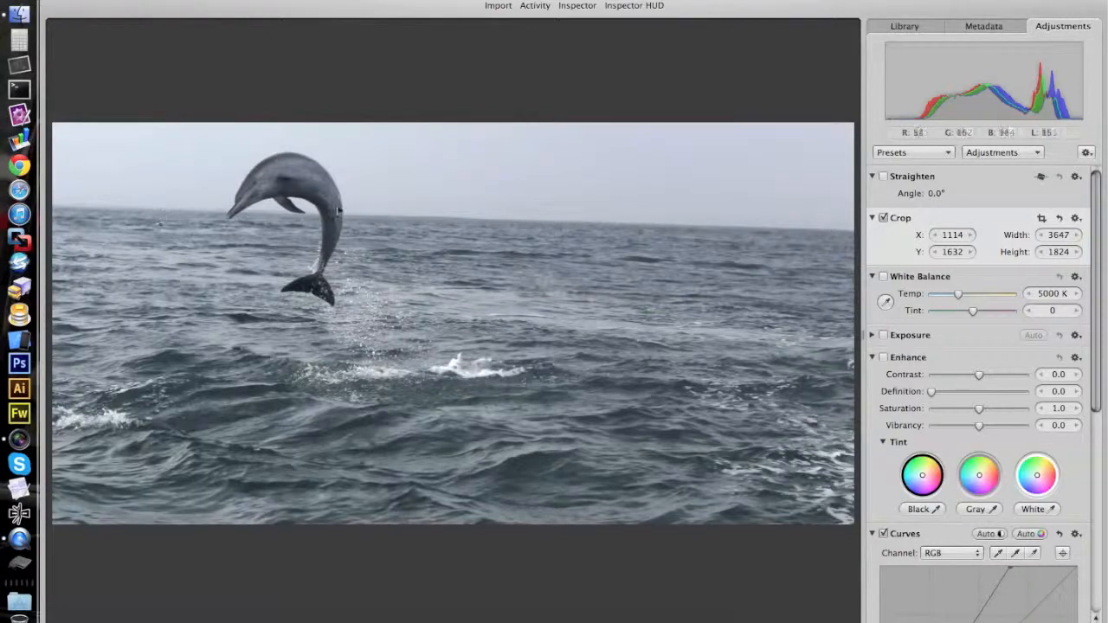
Straighten the photo by about 1.9° so that the horizon is level.
left_click(1041, 176)
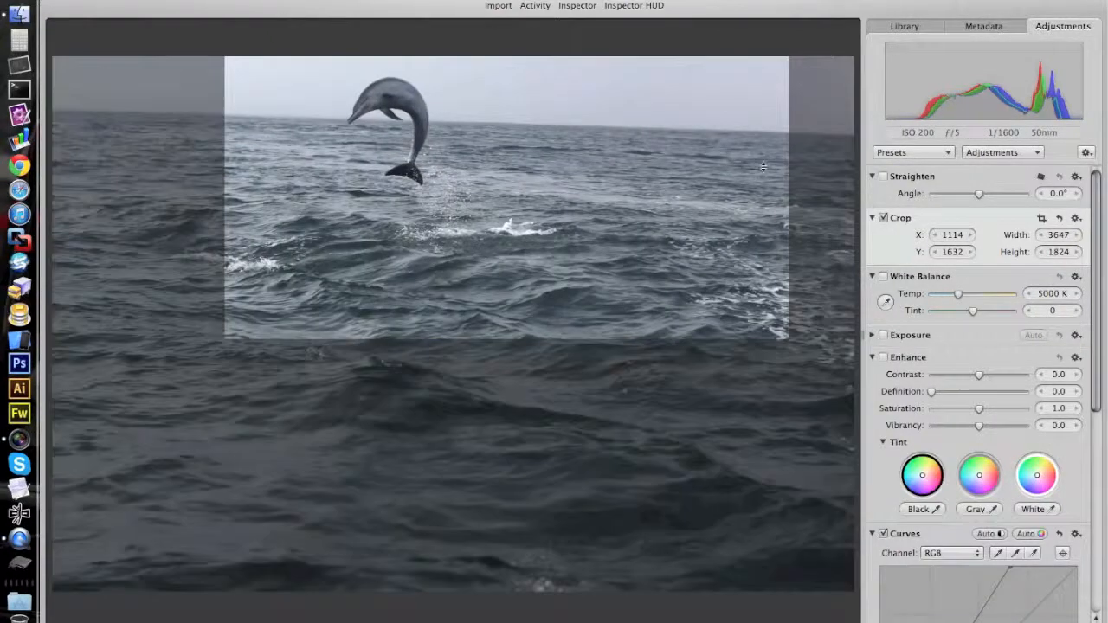
left_click_drag(763, 167, 762, 154)
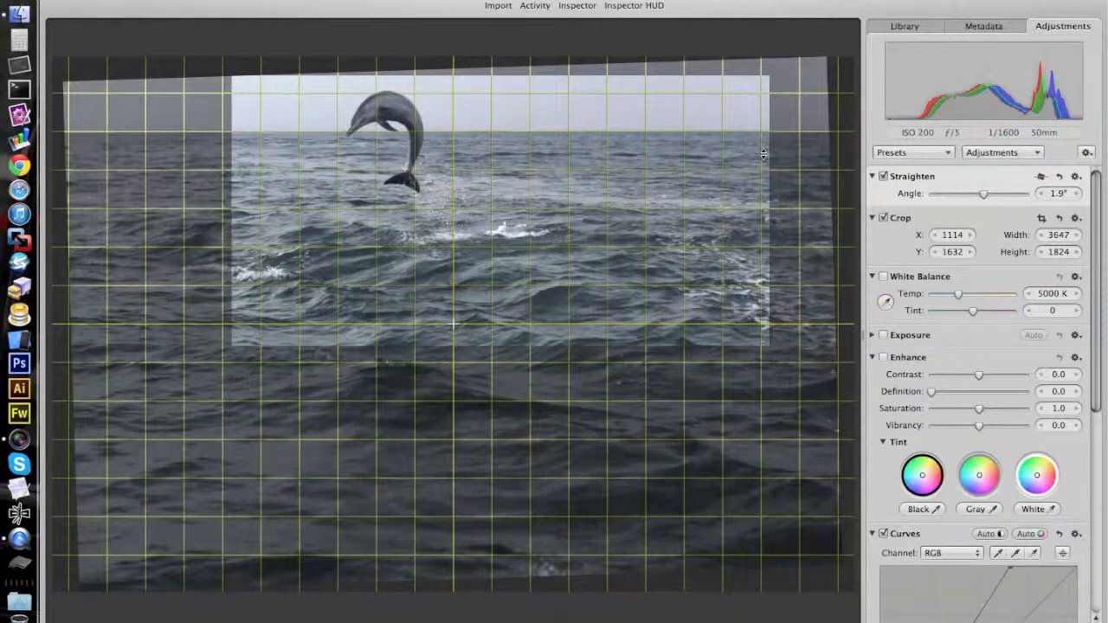
left_click_drag(763, 154, 762, 154)
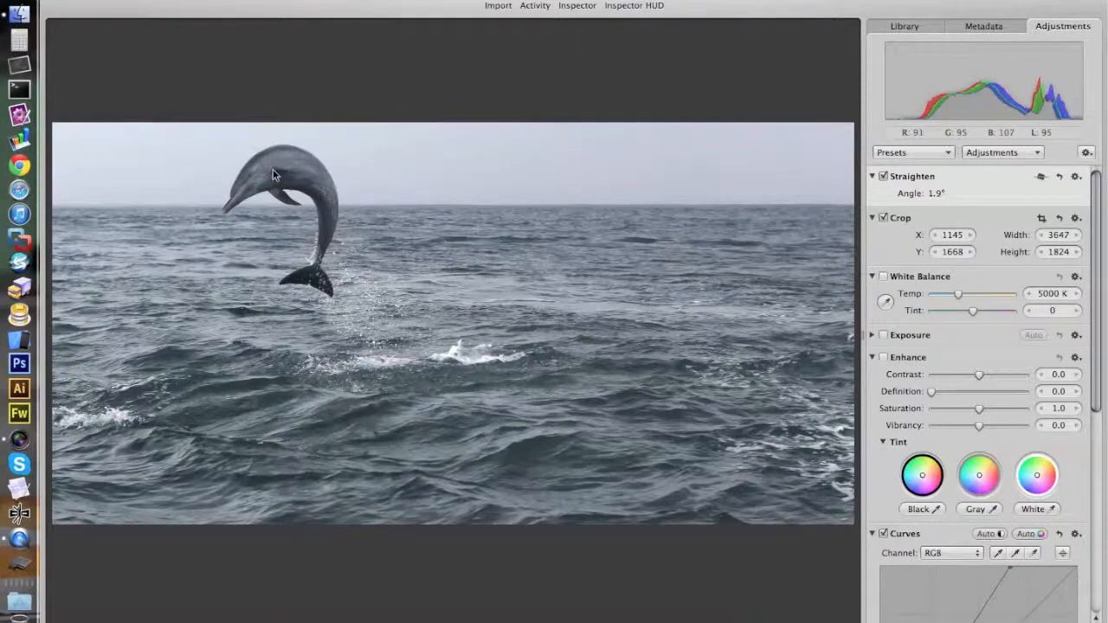
Add a Sharpen quick brush with the Color Overlay shown, viewing the dolphin at 100%.
key("z")
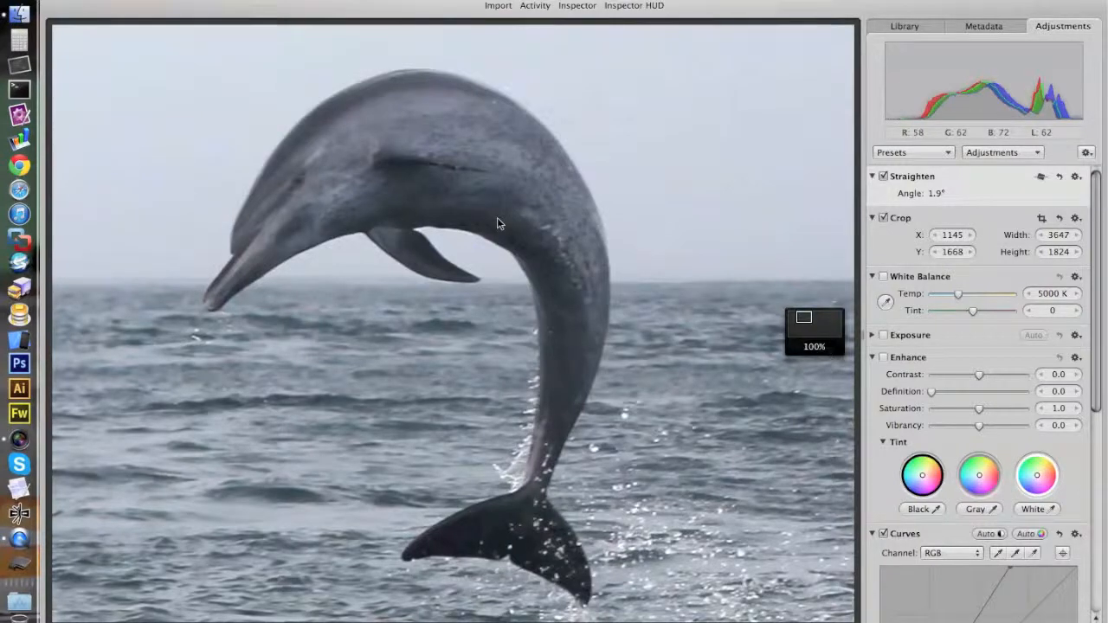
left_click(1002, 152)
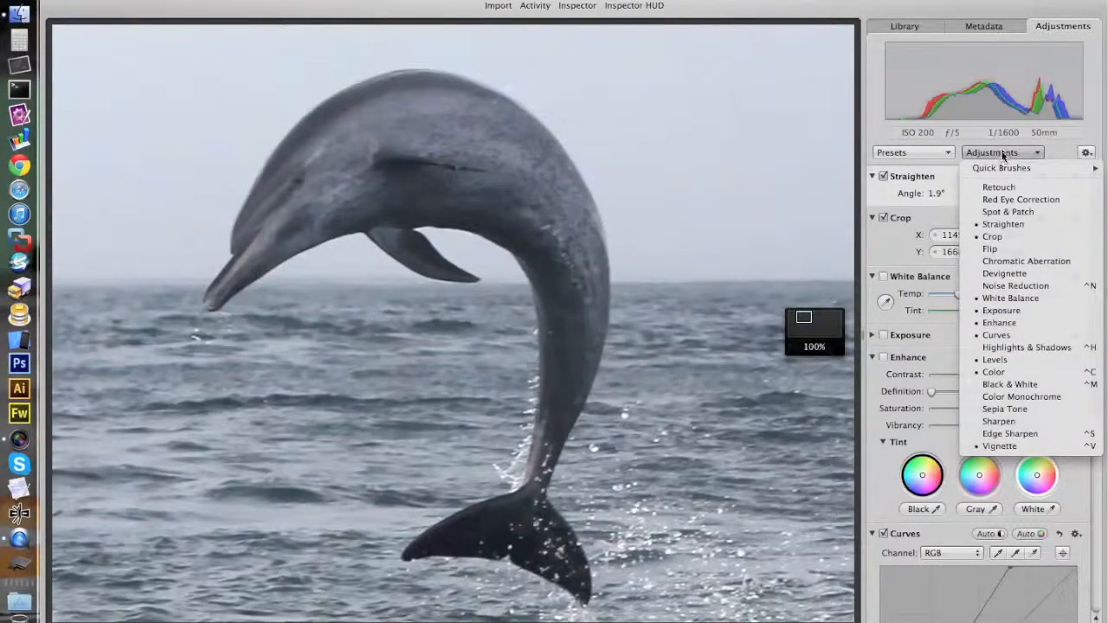
mouse_move(1002, 168)
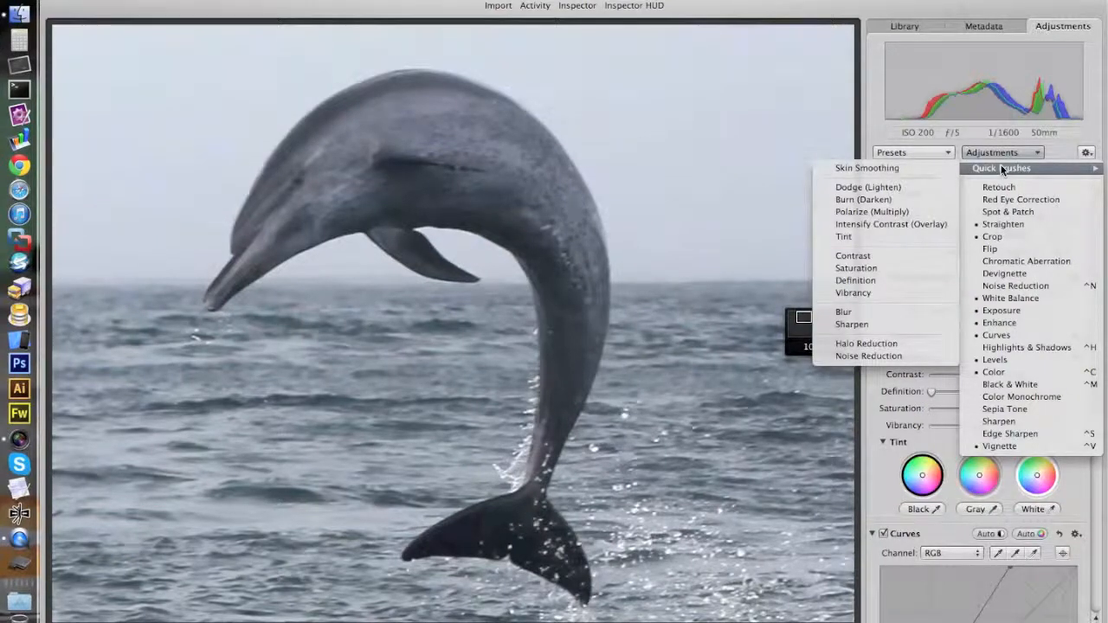
left_click(881, 322)
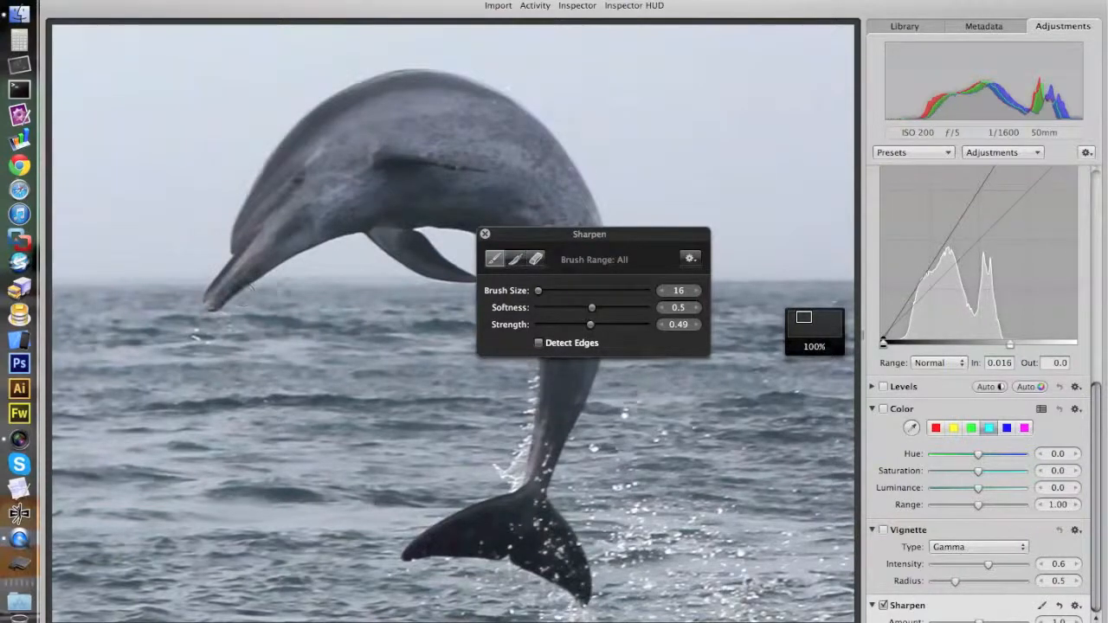
left_click(690, 258)
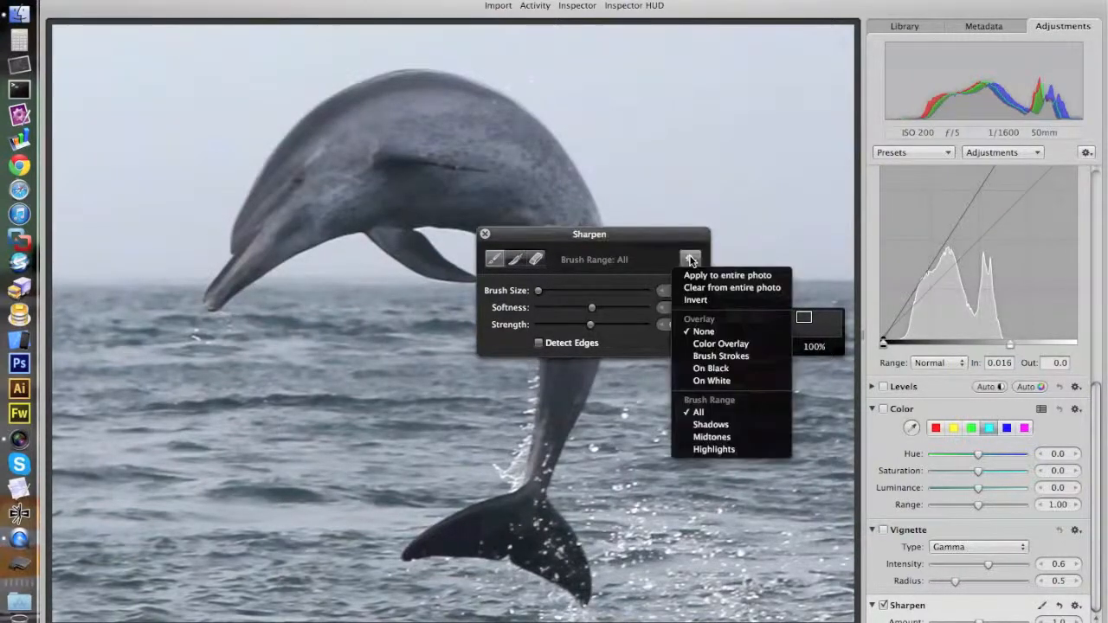
left_click(720, 344)
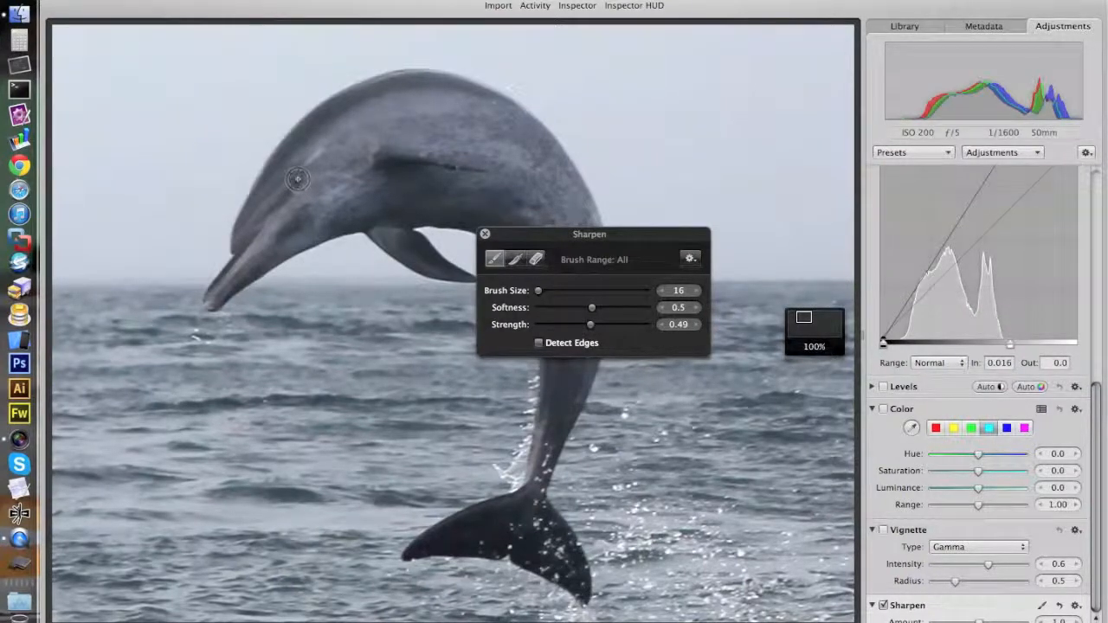
Brush sharpening over the dolphin's eye, the outline of its head and beak, and the edges of its tail fluke.
left_click_drag(304, 180, 297, 179)
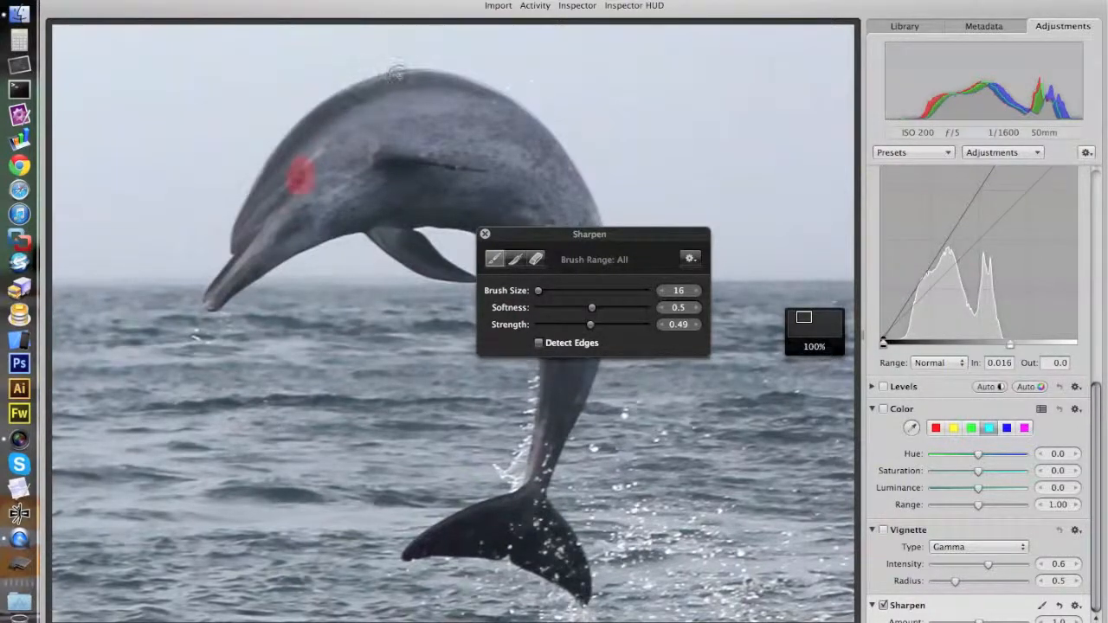
mouse_move(372, 70)
left_mouse_down()
mouse_move(258, 180)
mouse_move(208, 305)
mouse_move(355, 234)
left_mouse_up()
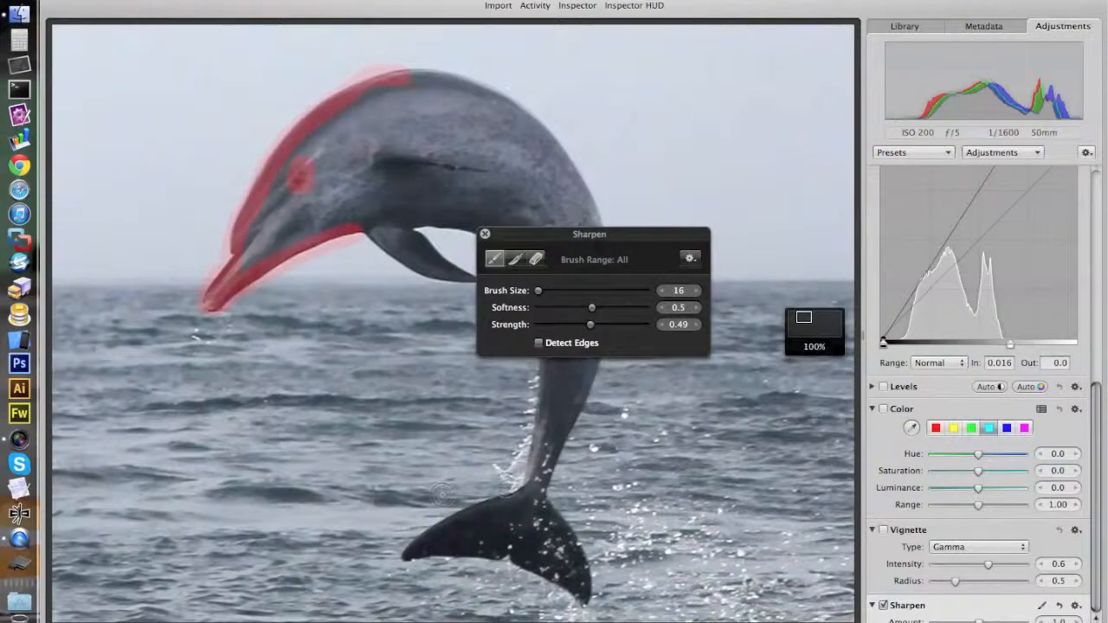
mouse_move(518, 485)
left_mouse_down()
mouse_move(434, 525)
mouse_move(408, 554)
mouse_move(528, 566)
mouse_move(585, 598)
mouse_move(586, 568)
mouse_move(545, 496)
left_mouse_up()
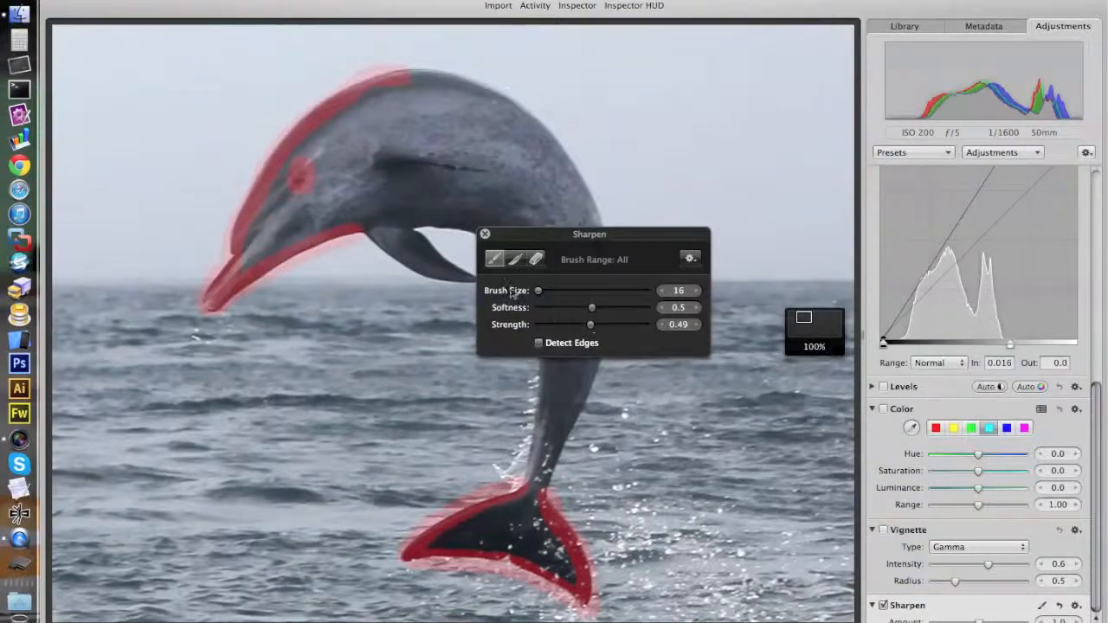
left_click(485, 234)
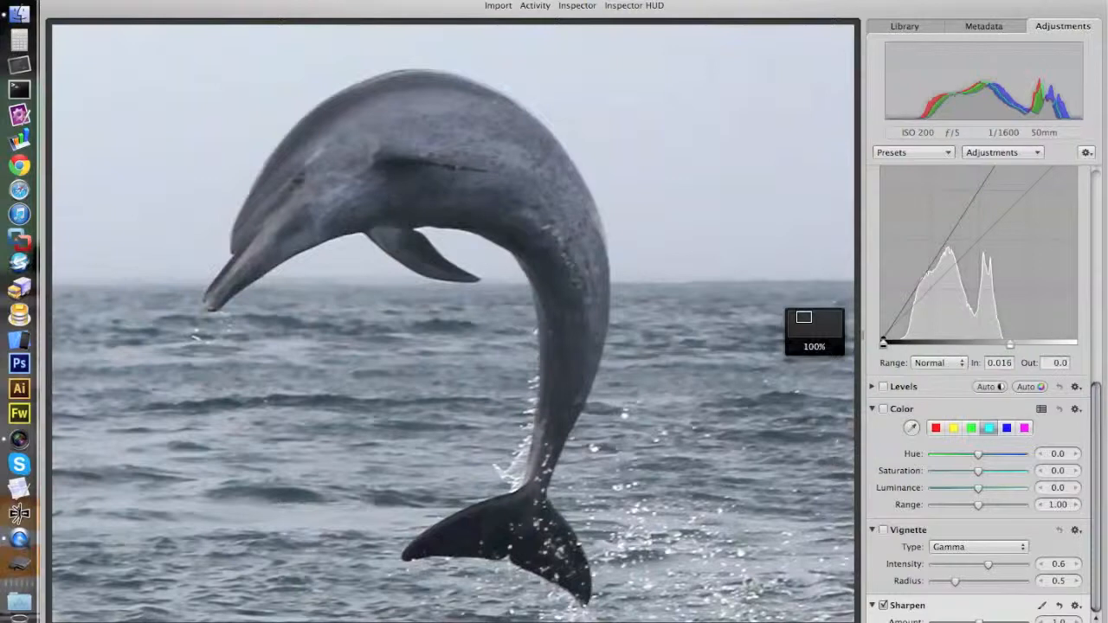
Try the brushed sharpening at an amount of 2.0, and reduce it to 0.57 while viewing the whole photo.
left_click_drag(980, 621, 1050, 618)
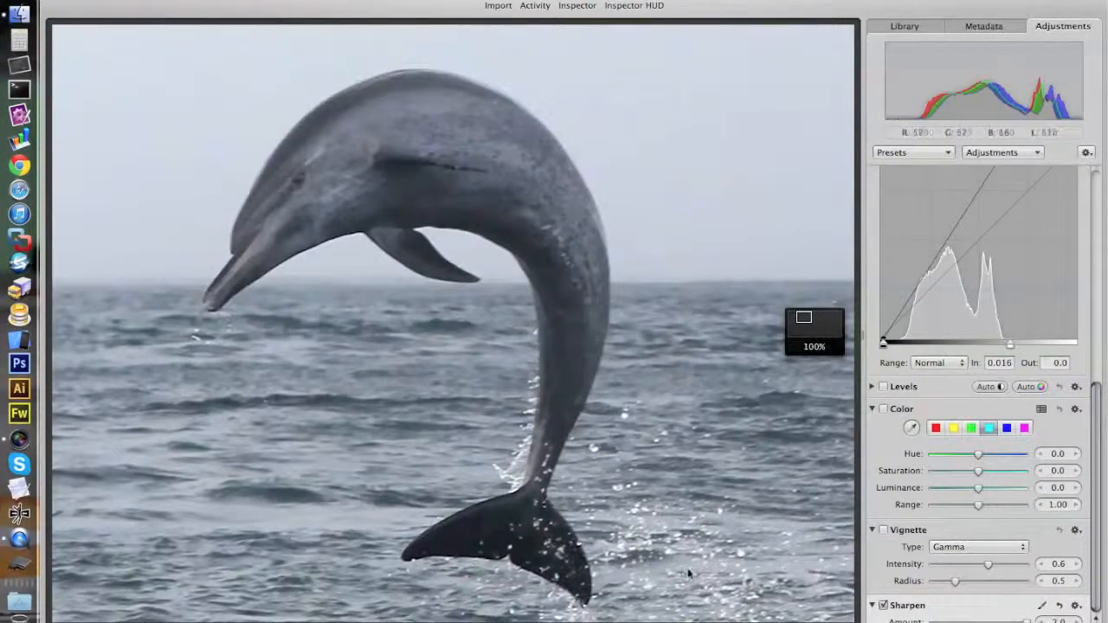
key("z")
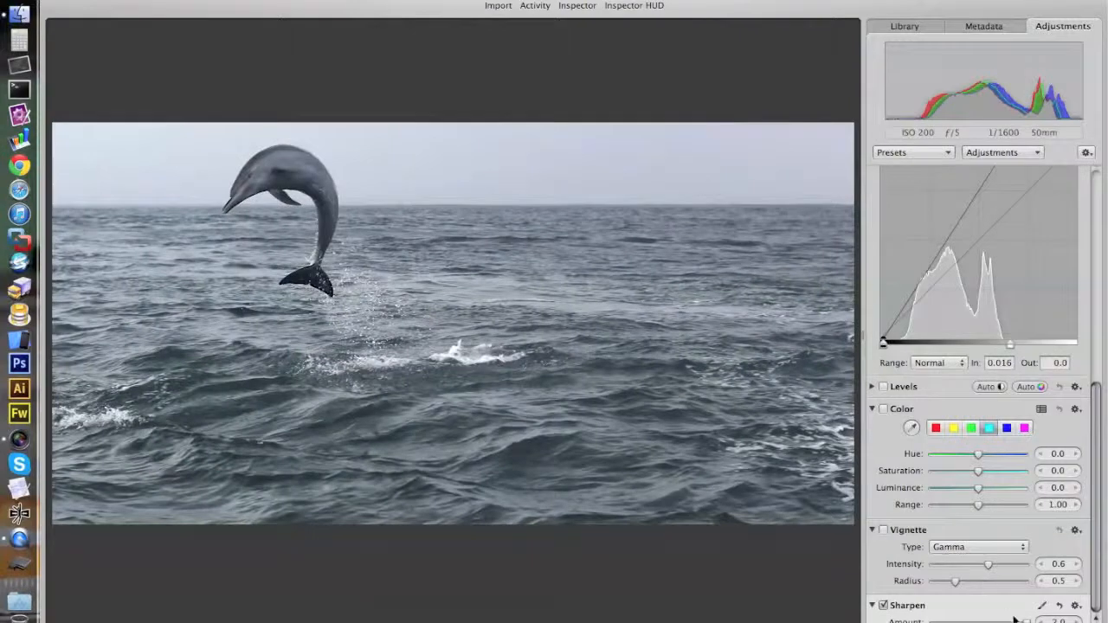
left_click_drag(1026, 622, 955, 622)
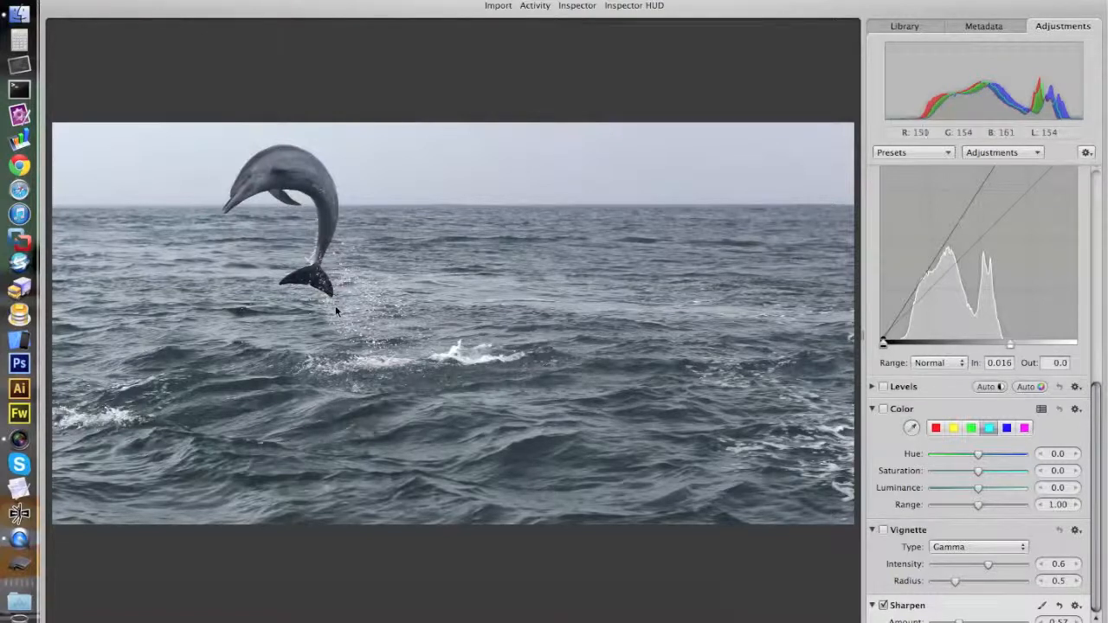
Brush more sharpening around the dolphin's tail and close the Sharpen brush.
left_click(1044, 608)
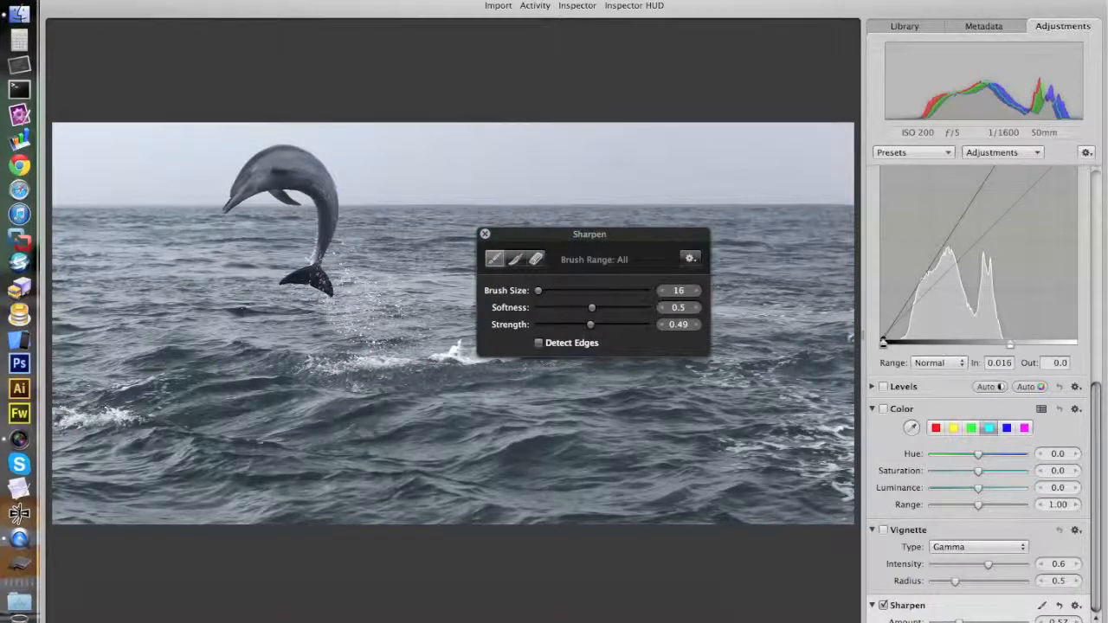
scroll(348, 271, "up", 3)
mouse_move(348, 271)
left_mouse_down()
mouse_move(338, 303)
mouse_move(349, 314)
mouse_move(335, 313)
mouse_move(313, 286)
mouse_move(323, 234)
mouse_move(308, 257)
left_mouse_up()
left_click(485, 234)
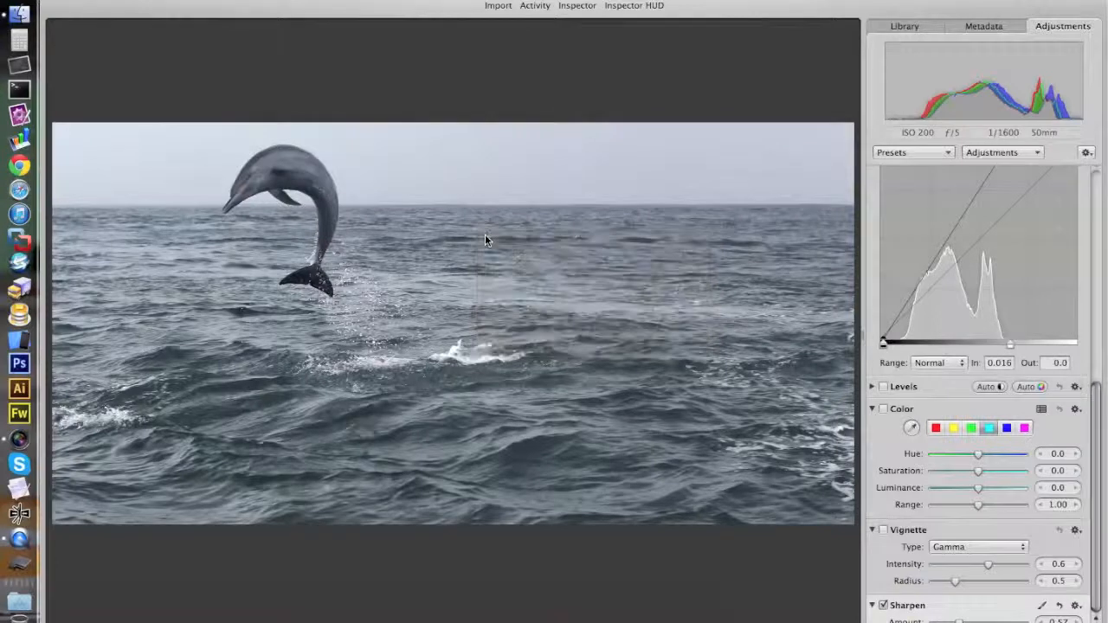